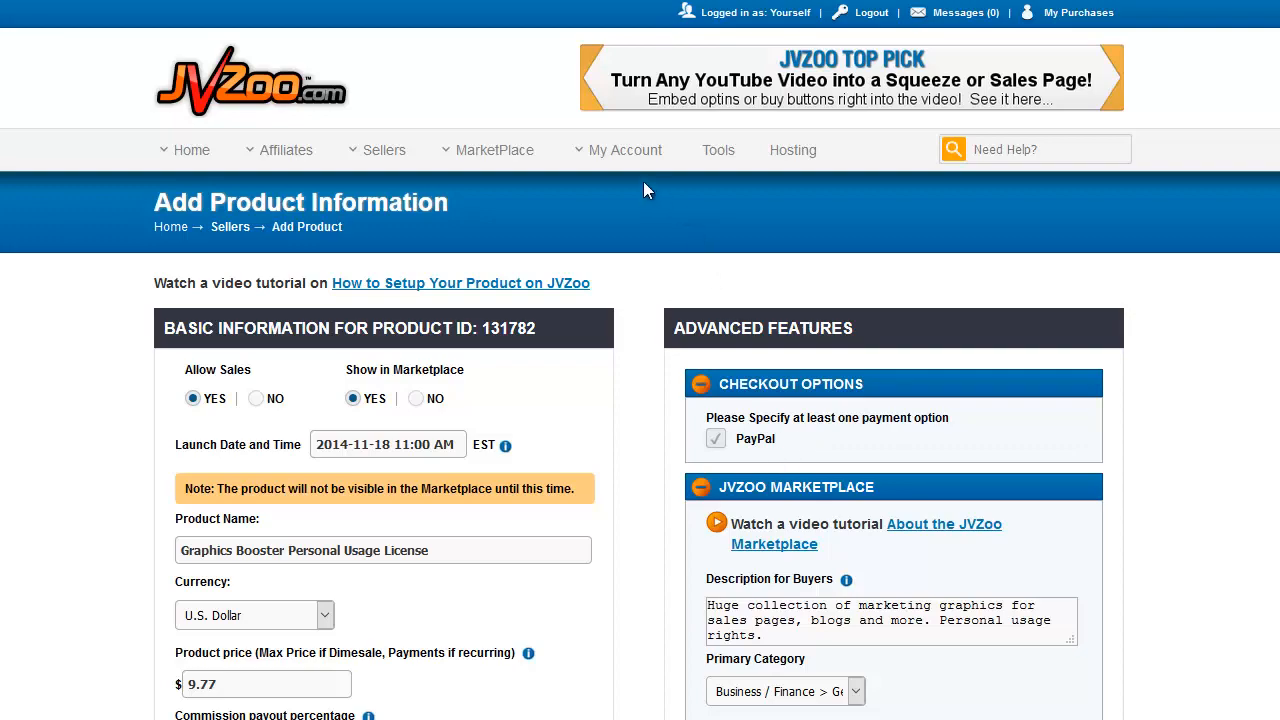
# Review the product's basic information and marketplace details, highlighting the usage rights sentence in the description for buyers
pyautogui.moveTo(630, 160)
pyautogui.scroll(-4, 1174, 430)
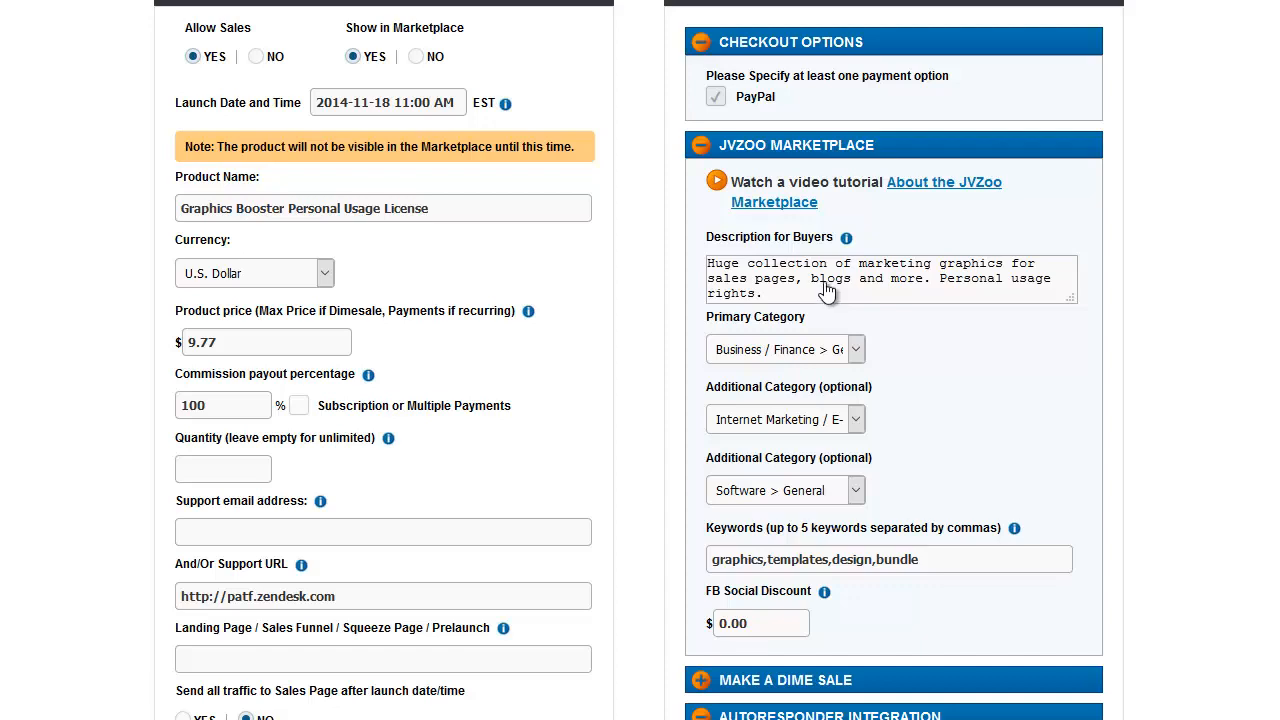
pyautogui.moveTo(940, 283); pyautogui.dragTo(965, 297)
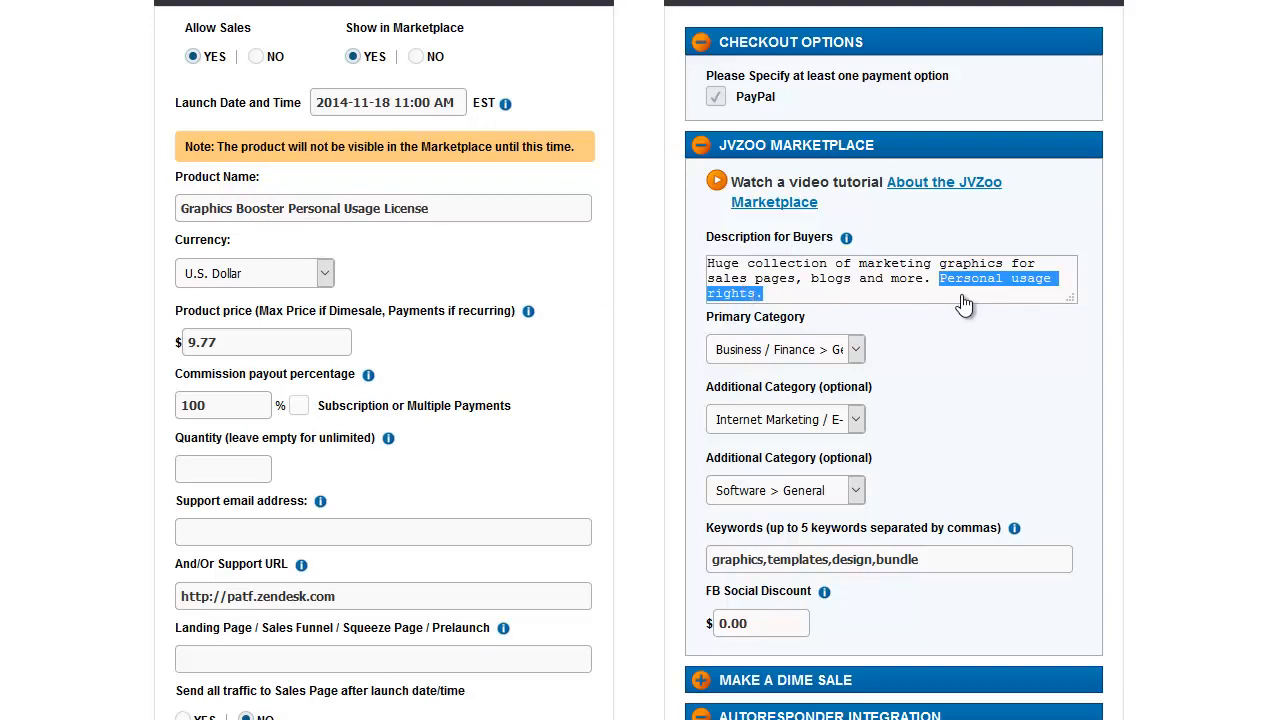
pyautogui.click(959, 334)
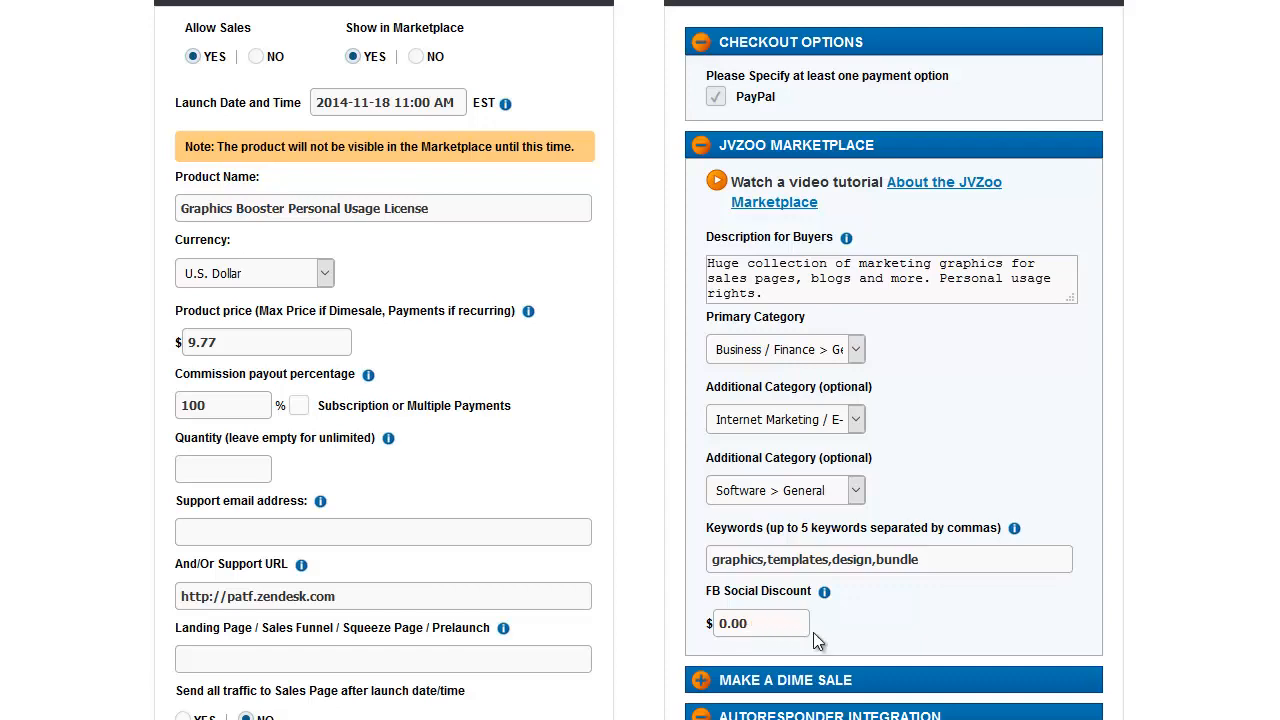
# Expand the dime sale settings and read the explanations for the start price, increase and sales threshold
pyautogui.scroll(-3, 1190, 570)
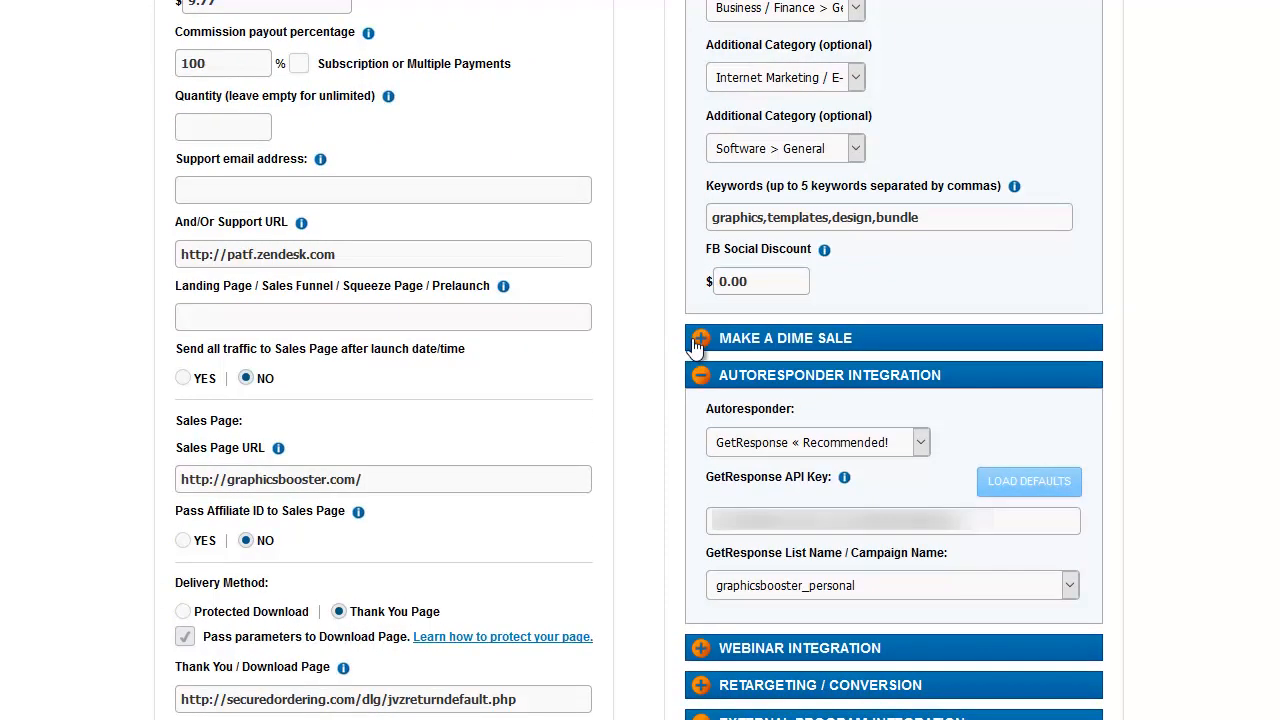
pyautogui.scroll(1, 651, 271)
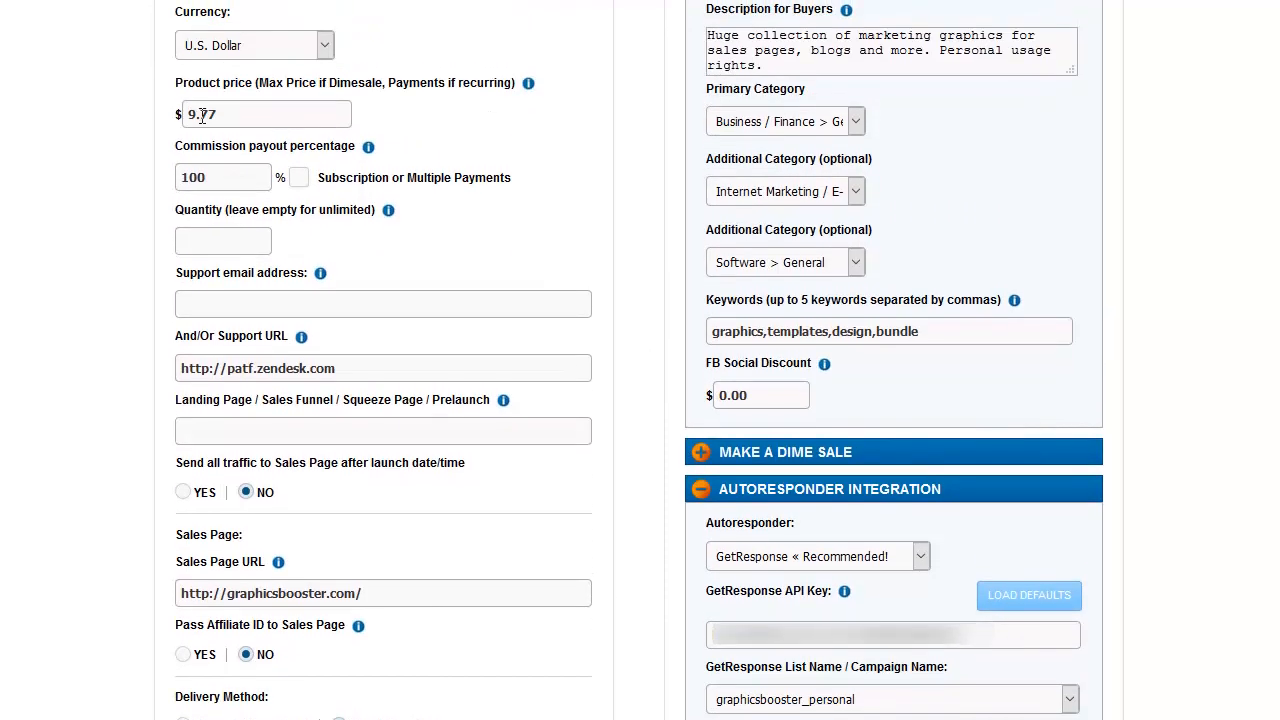
pyautogui.click(701, 453)
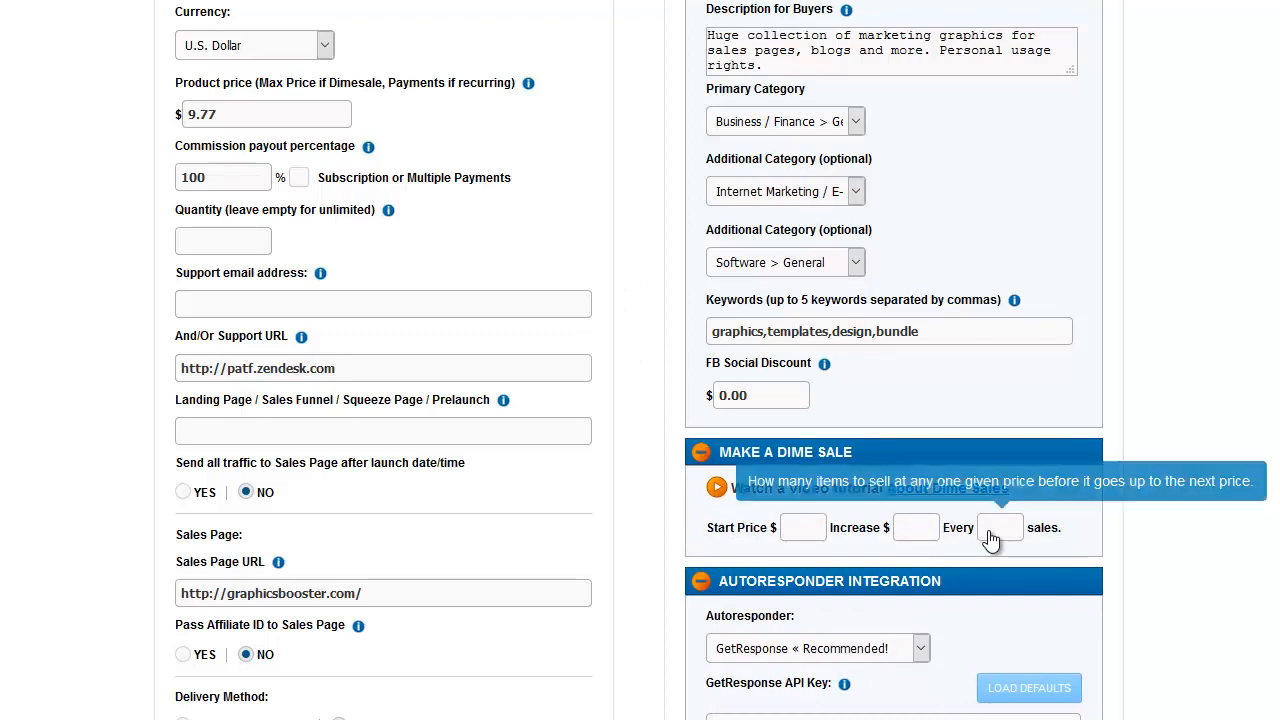
pyautogui.moveTo(794, 534)
pyautogui.moveTo(906, 535)
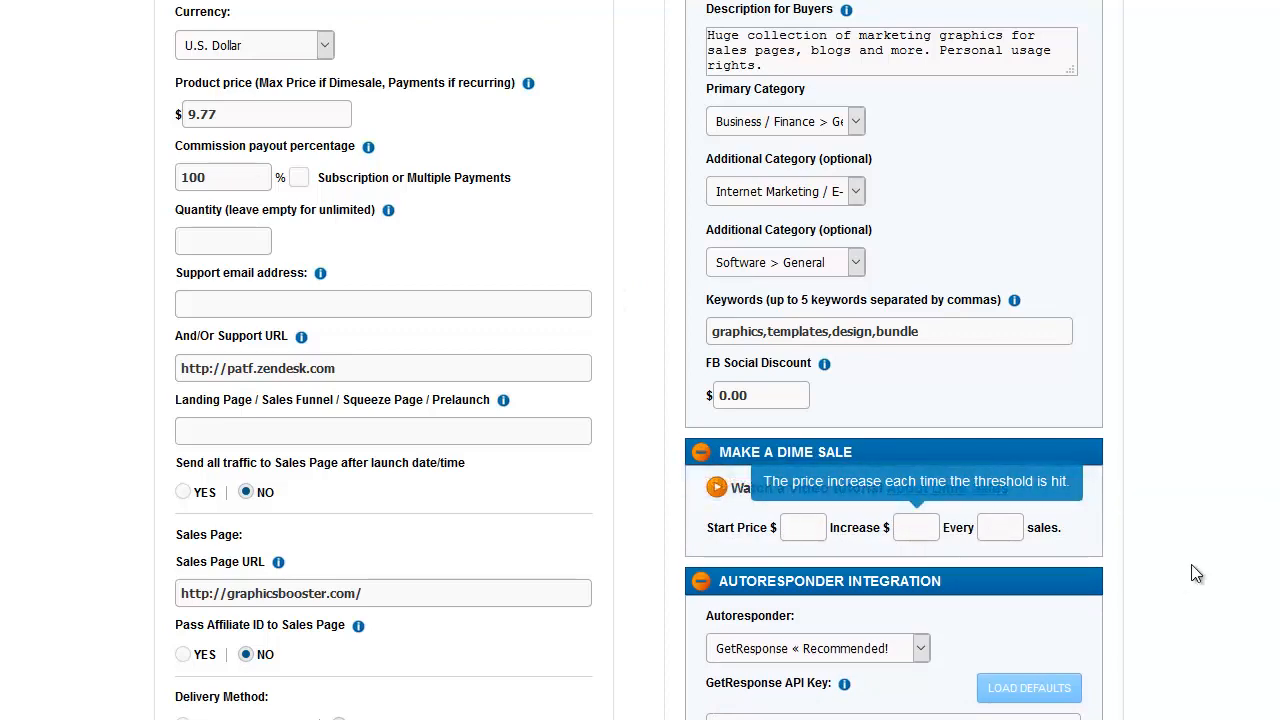
pyautogui.moveTo(1001, 541)
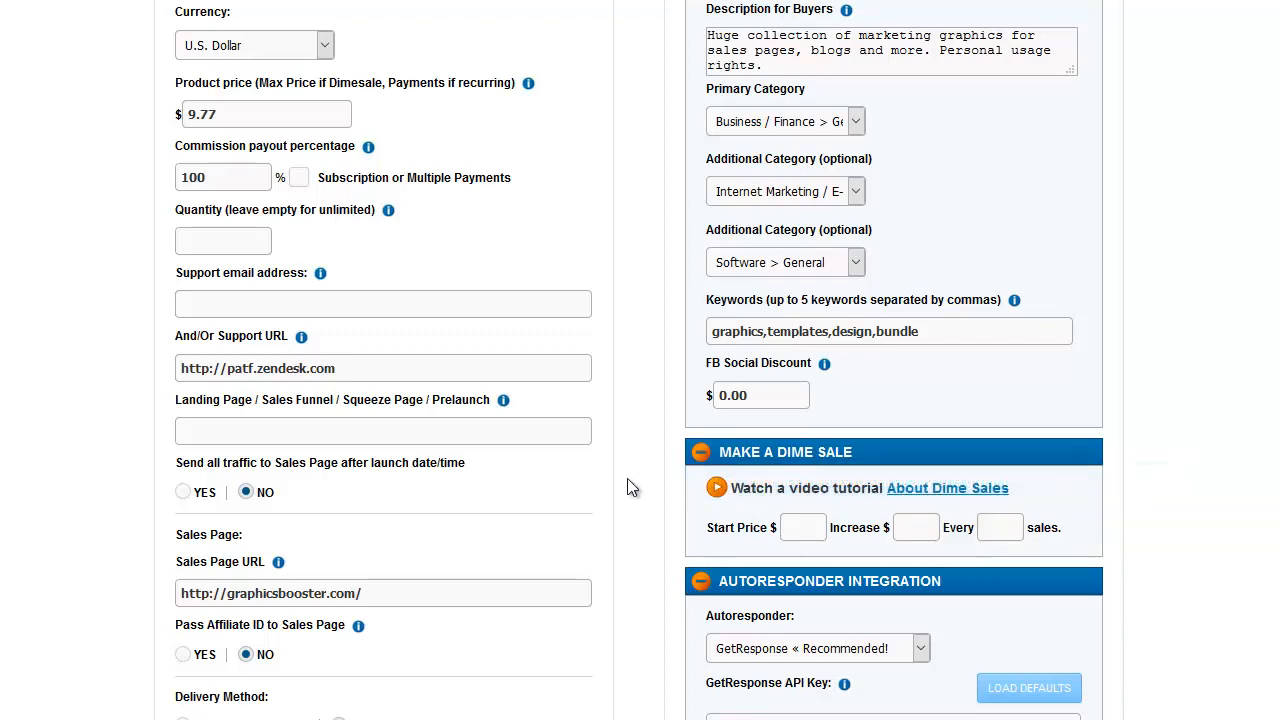
# Set up a dime sale with a start price of $5.00 and an increase of $.02 every 3 sales
pyautogui.click(808, 537)
pyautogui.write('5.00')
pyautogui.moveTo(224, 111); pyautogui.dragTo(182, 112)
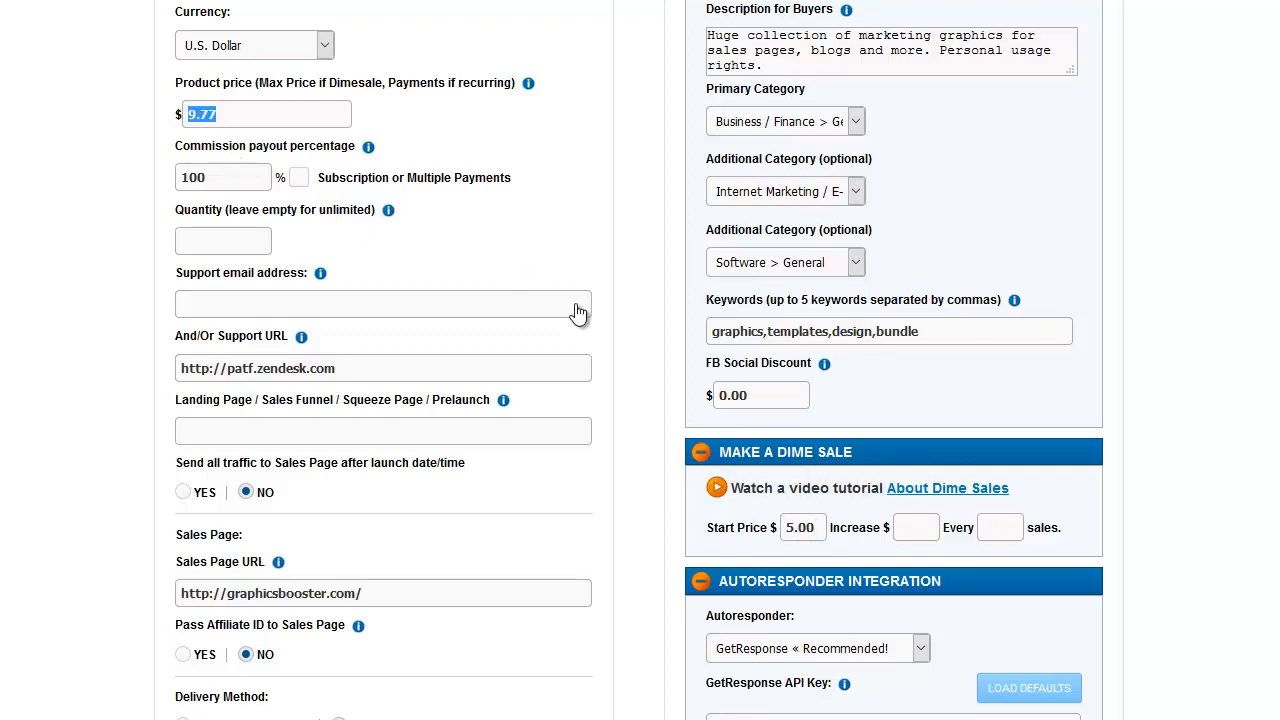
pyautogui.click(904, 532)
pyautogui.write('.02')
pyautogui.click(1005, 530)
pyautogui.write('3')
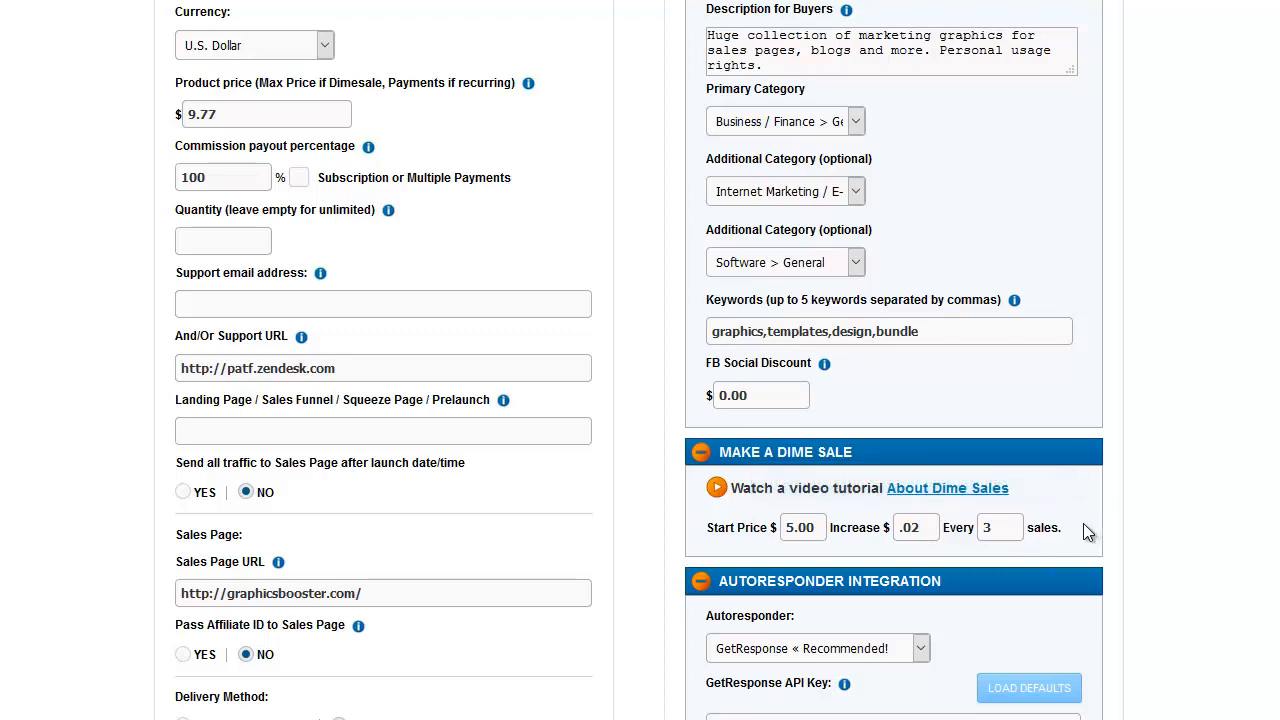
# Clear the dime sale's start price, increase and sales threshold, and collapse the section
pyautogui.doubleClick(986, 527)
pyautogui.press('BackSpace')
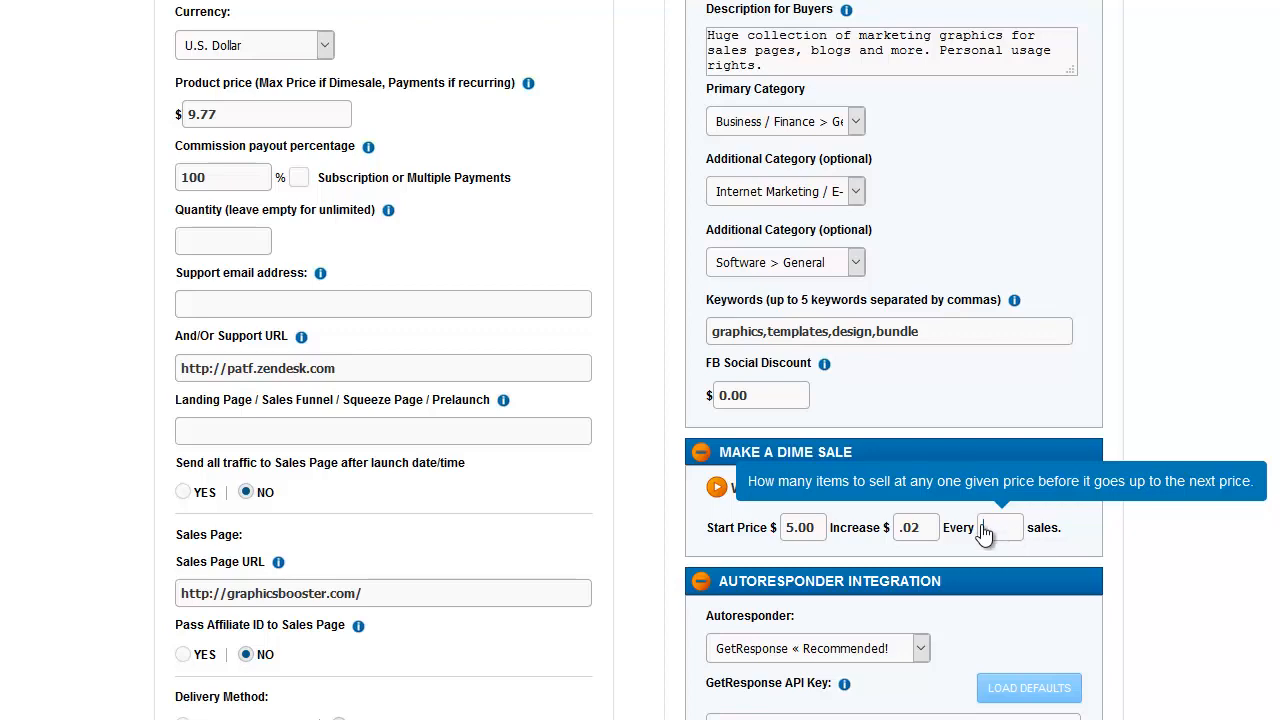
pyautogui.doubleClick(893, 530)
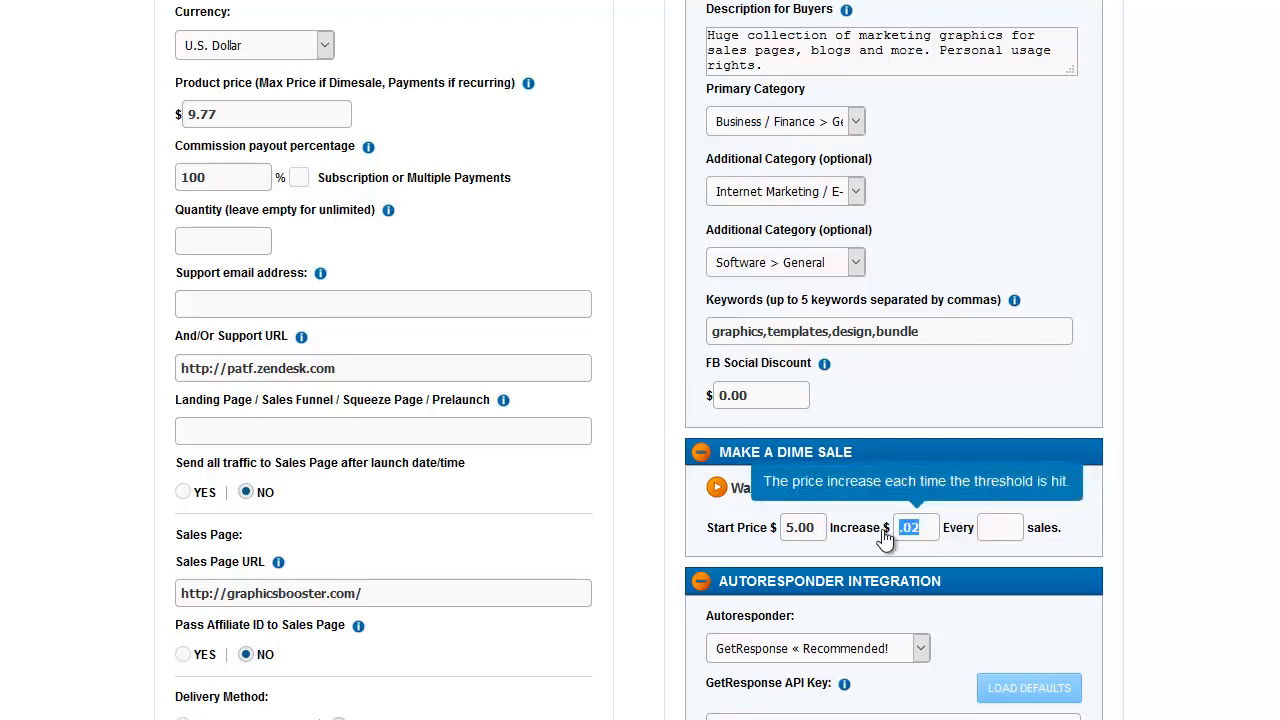
pyautogui.press('BackSpace')
pyautogui.moveTo(828, 529); pyautogui.dragTo(766, 529)
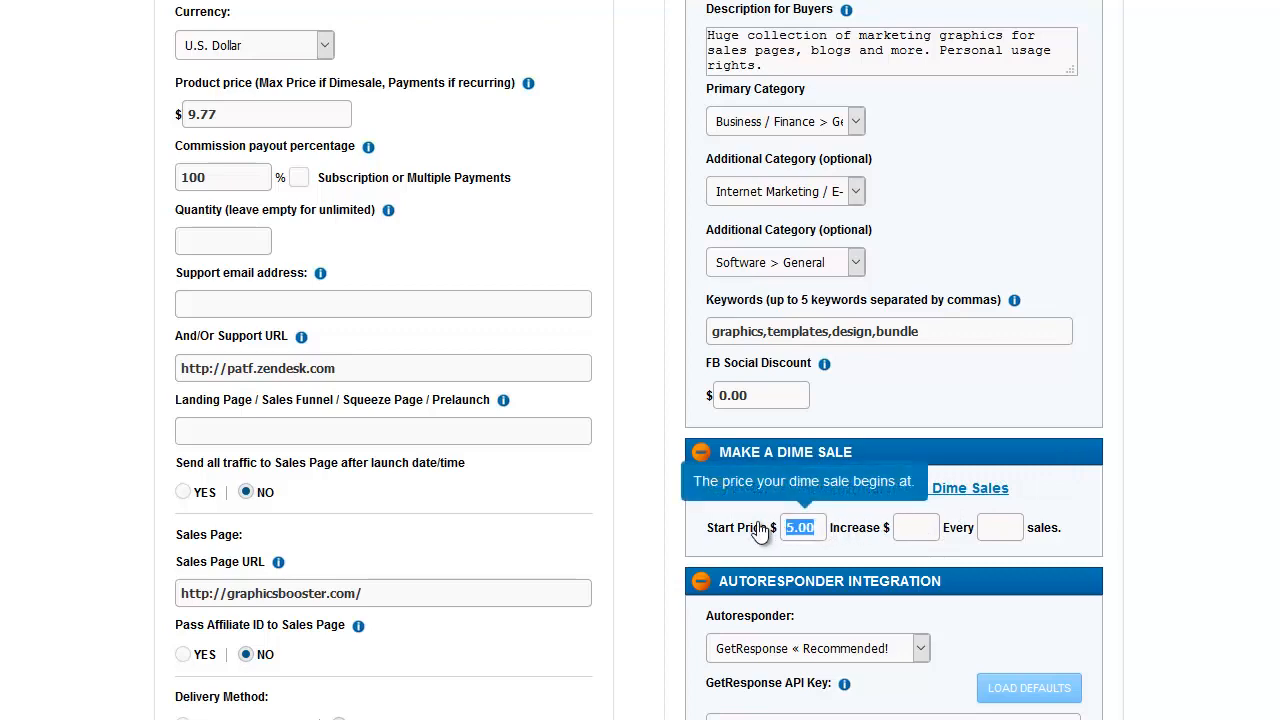
pyautogui.press('BackSpace')
pyautogui.click(701, 452)
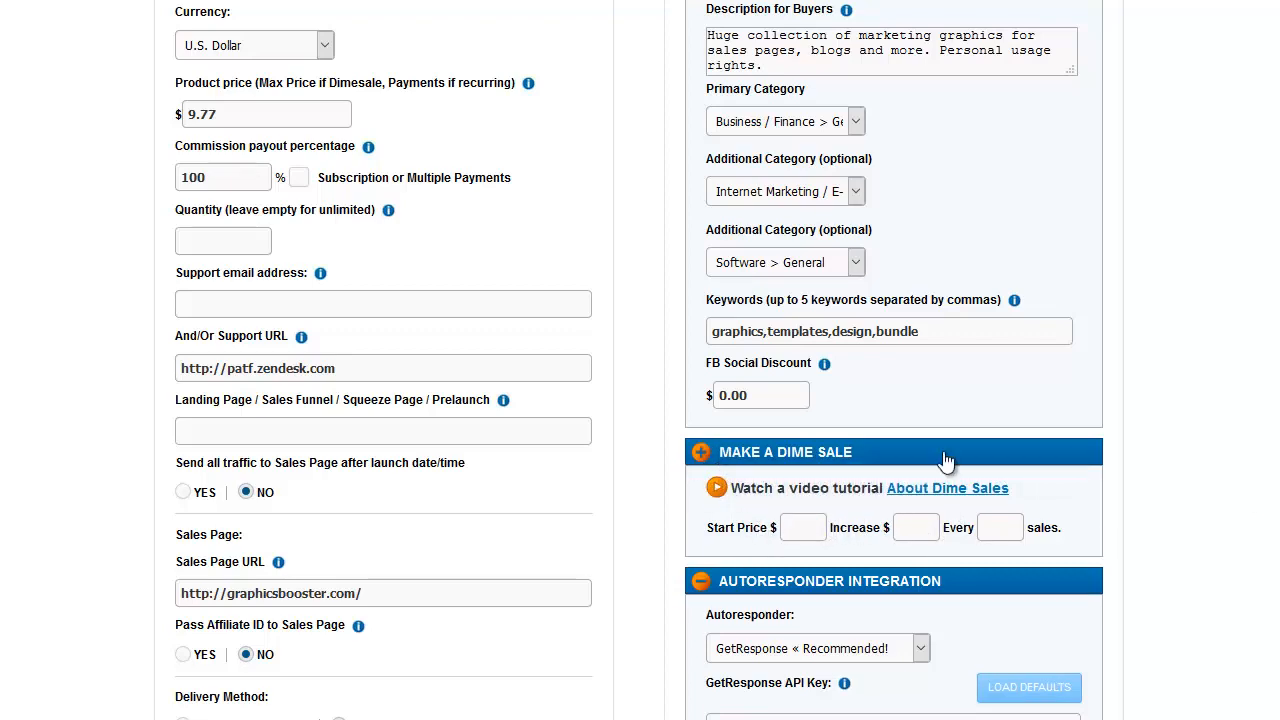
# Review the autoresponder settings and inspect the webinar integration and retargeting/conversion options, collapsing both sections again
pyautogui.scroll(-3, 1211, 449)
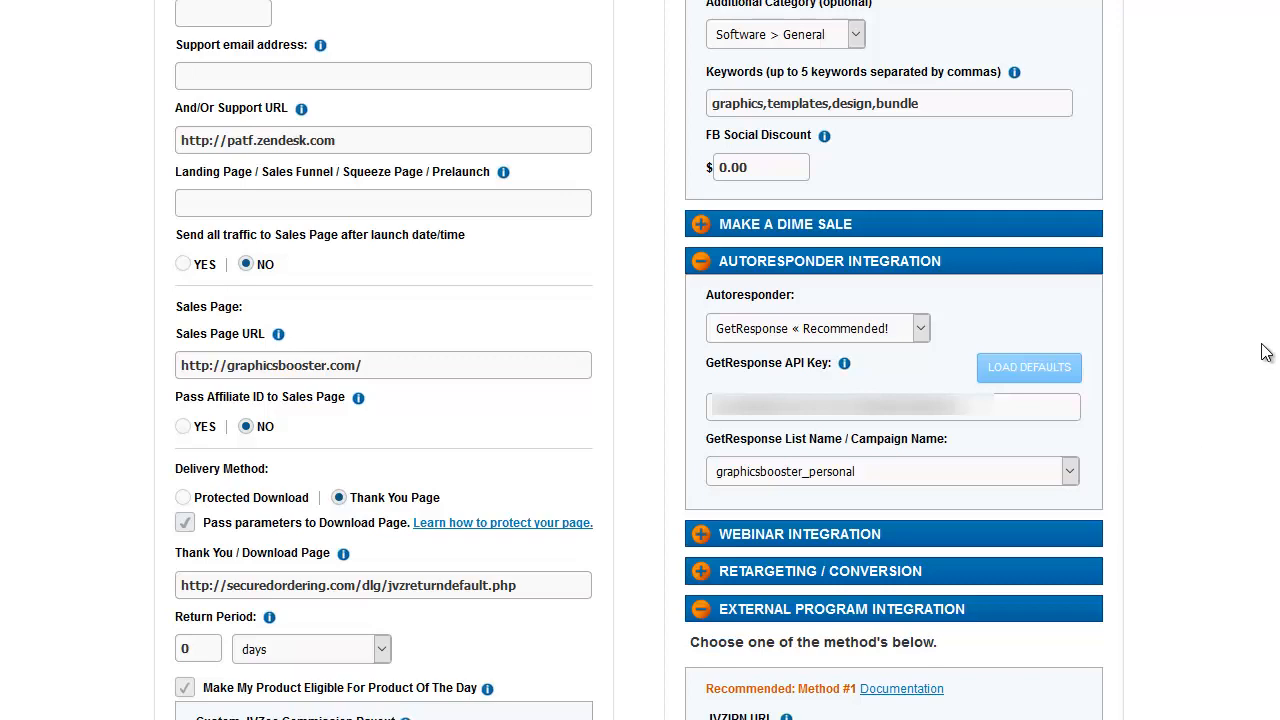
pyautogui.scroll(-5, 1270, 424)
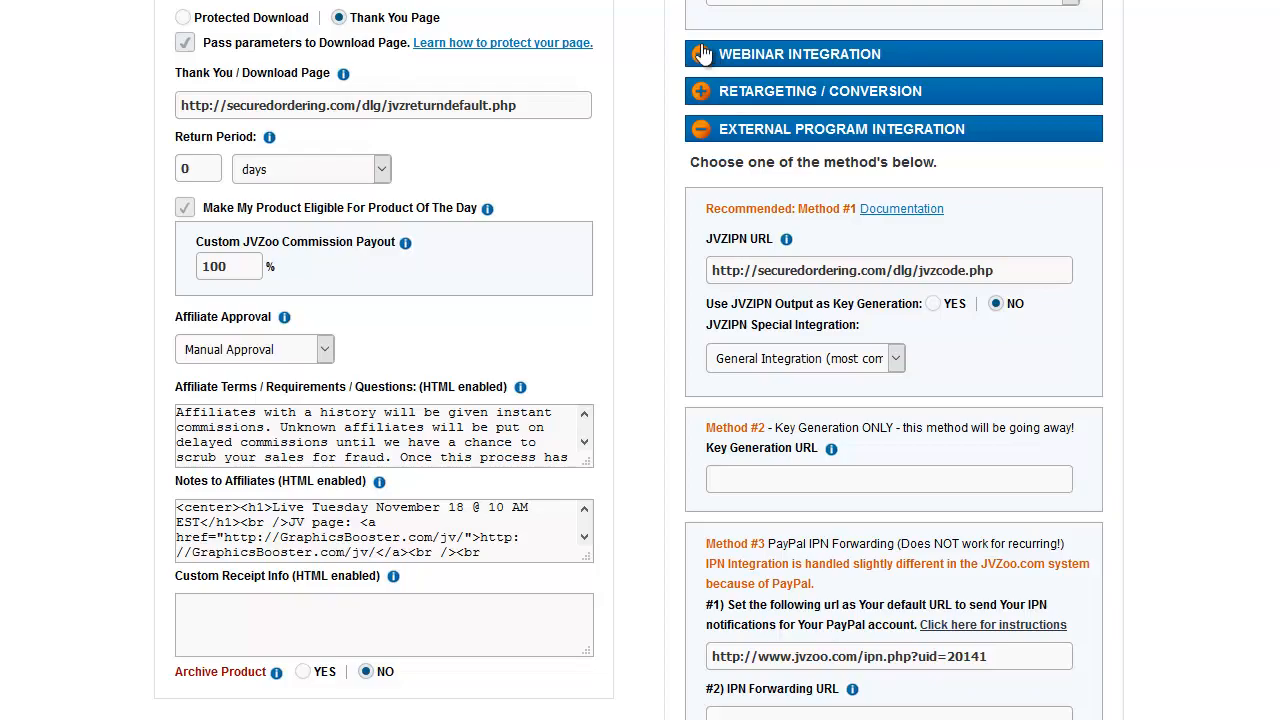
pyautogui.click(702, 54)
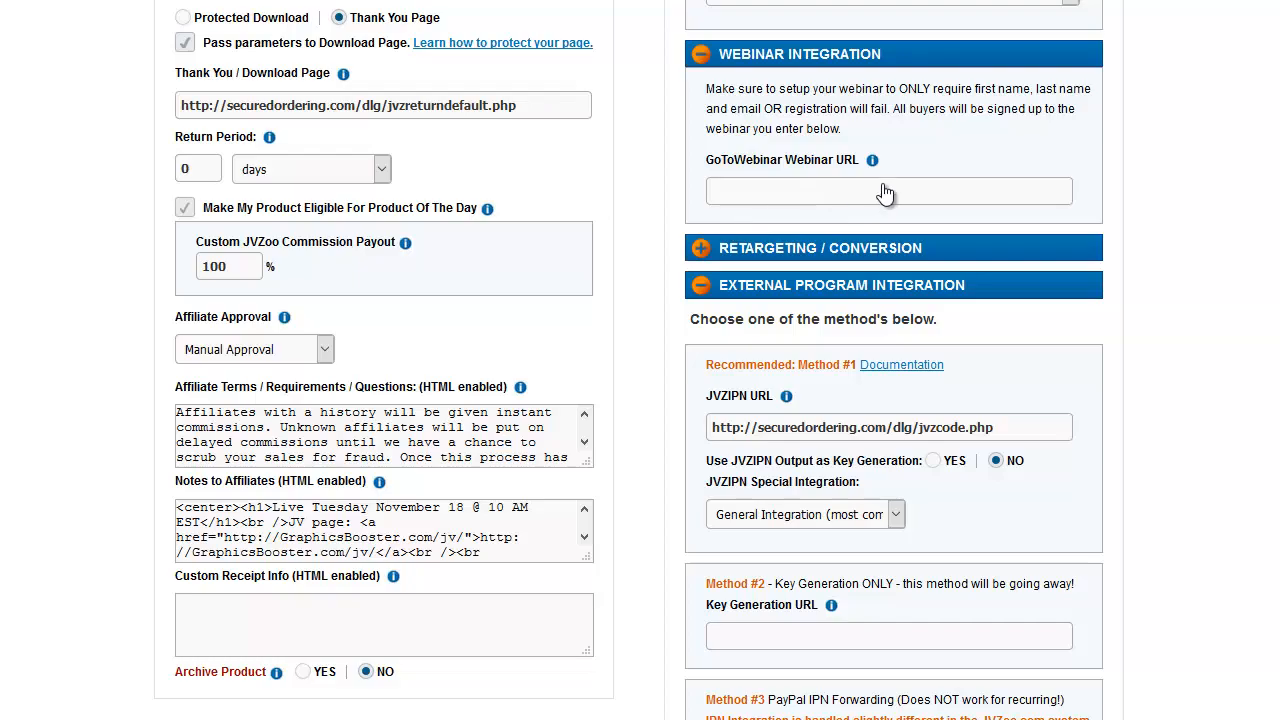
pyautogui.click(702, 56)
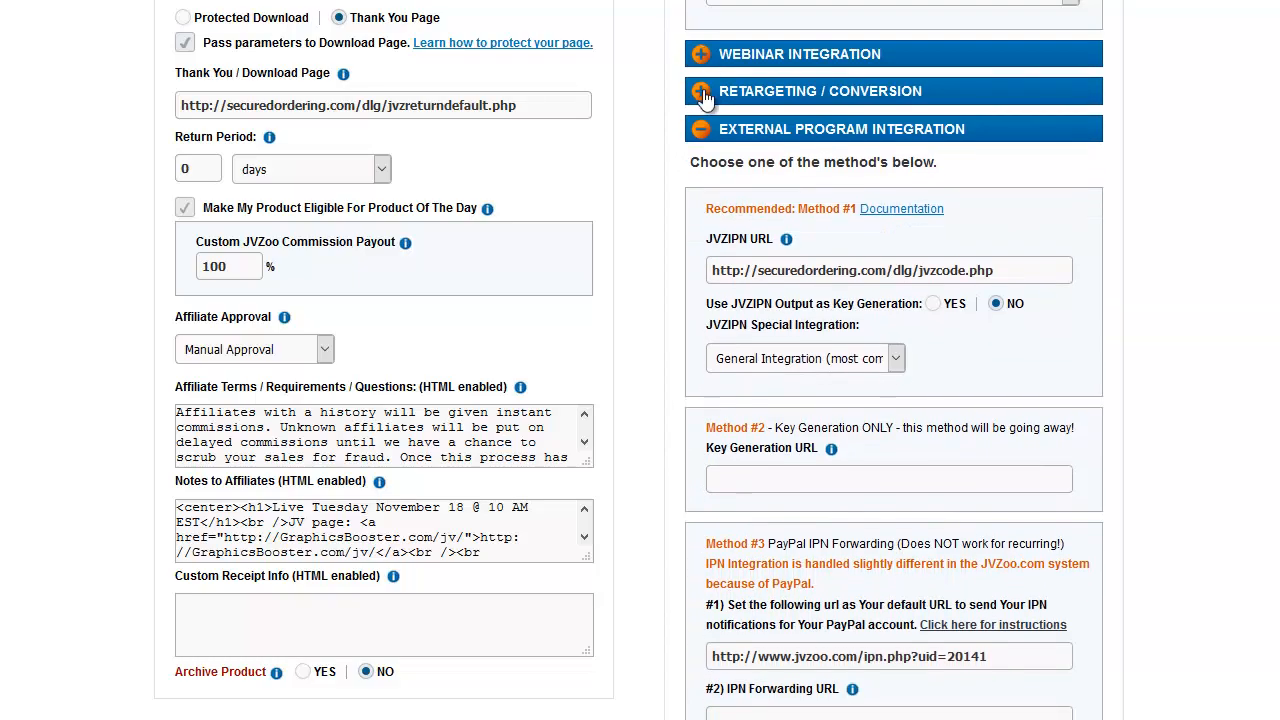
pyautogui.click(703, 93)
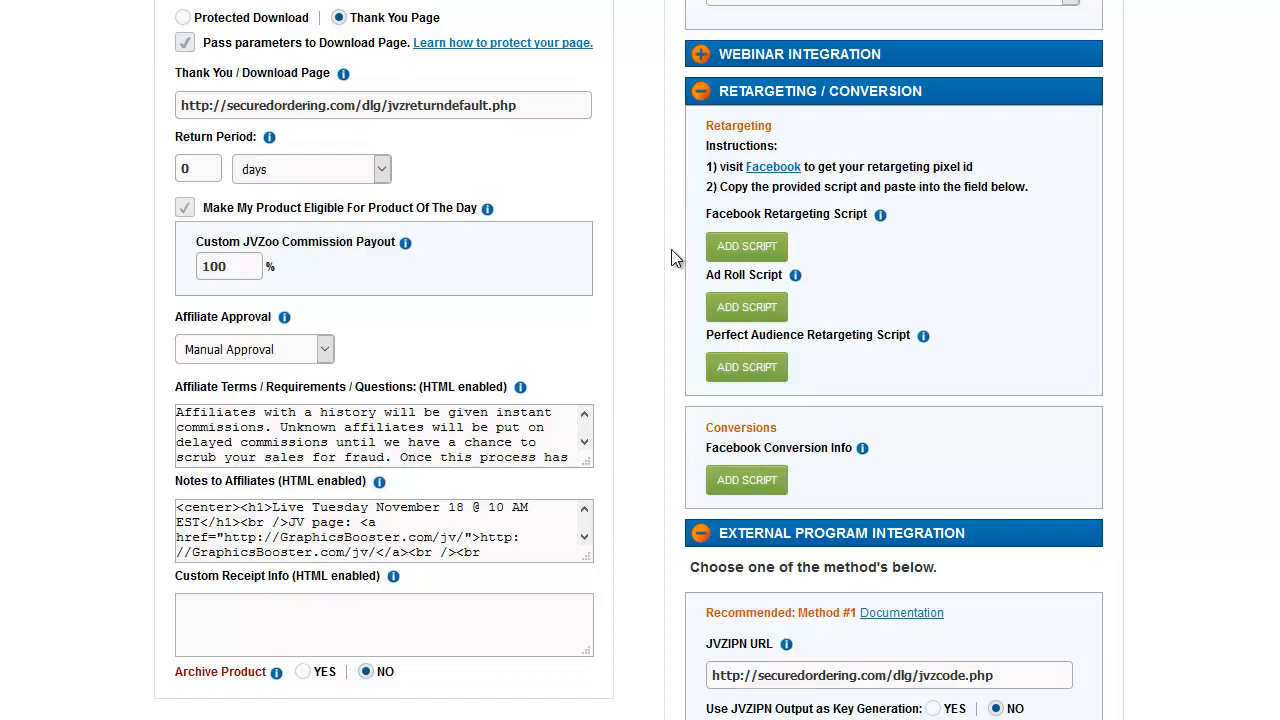
pyautogui.click(701, 93)
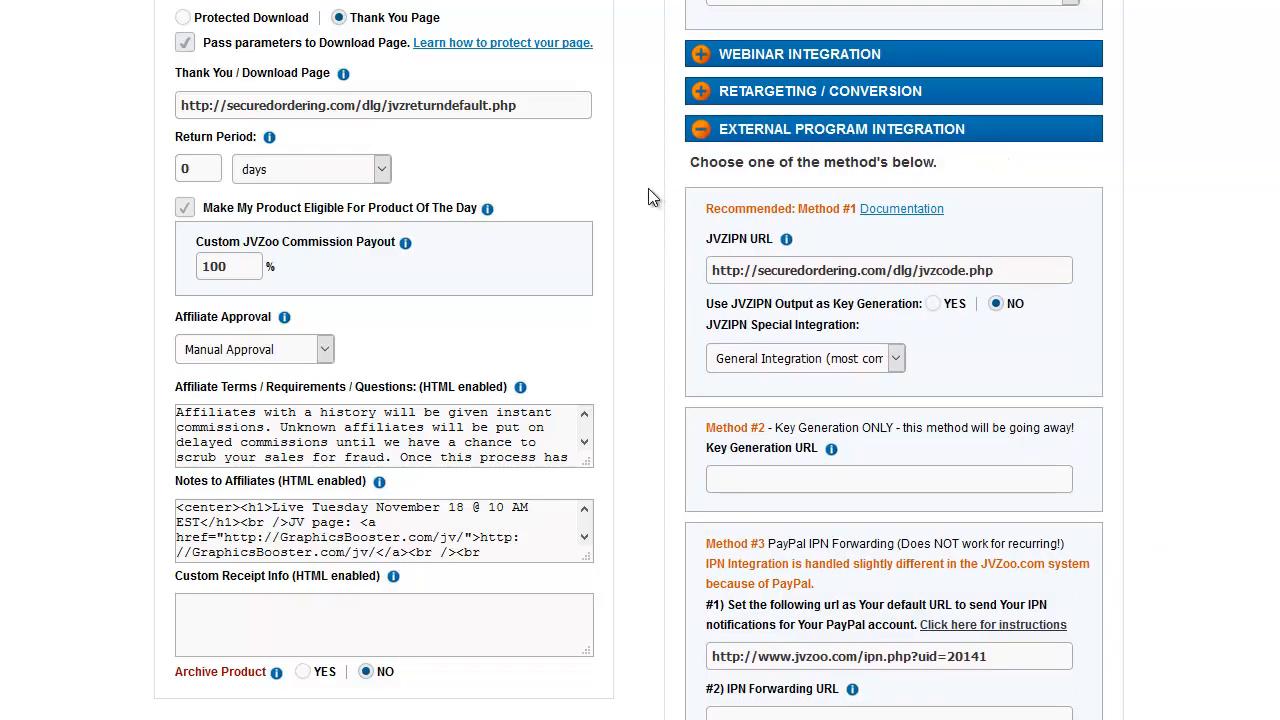
# Review the external program integration methods and save the product
pyautogui.scroll(-2, 648, 189)
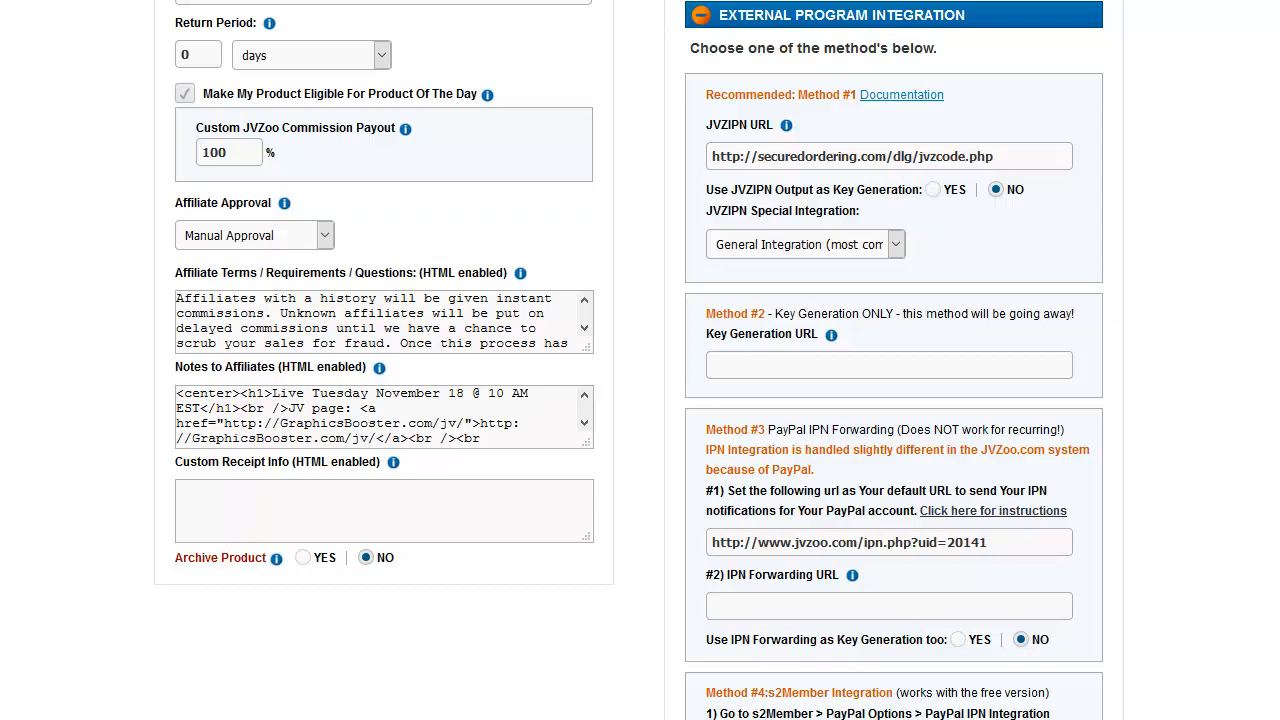
pyautogui.scroll(-3, 640, 360)
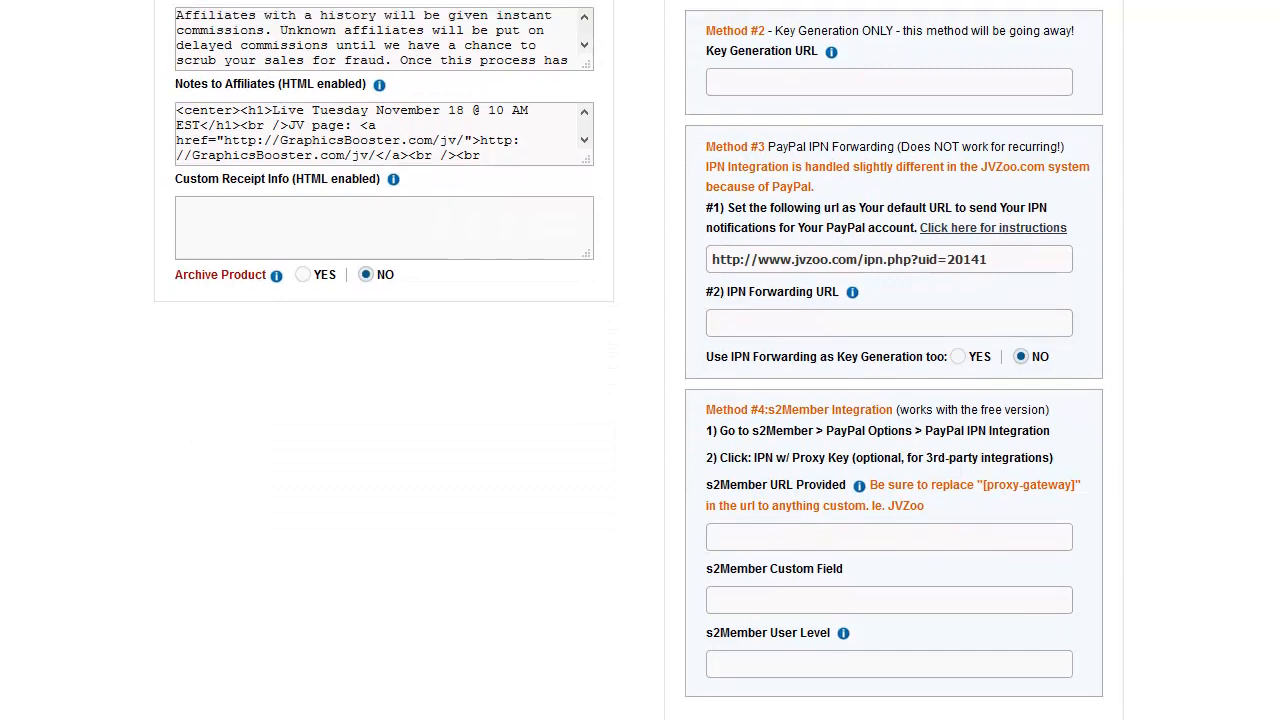
pyautogui.scroll(3, 640, 360)
pyautogui.scroll(-3, 640, 360)
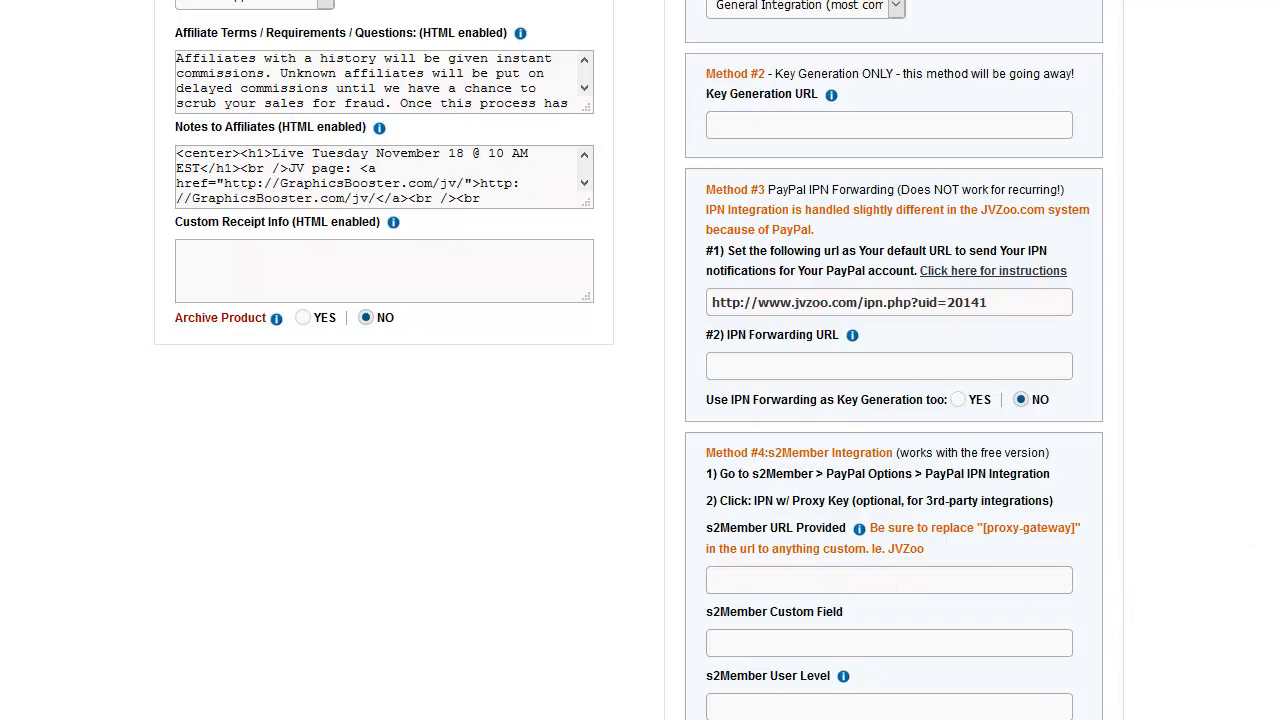
pyautogui.scroll(-3, 640, 360)
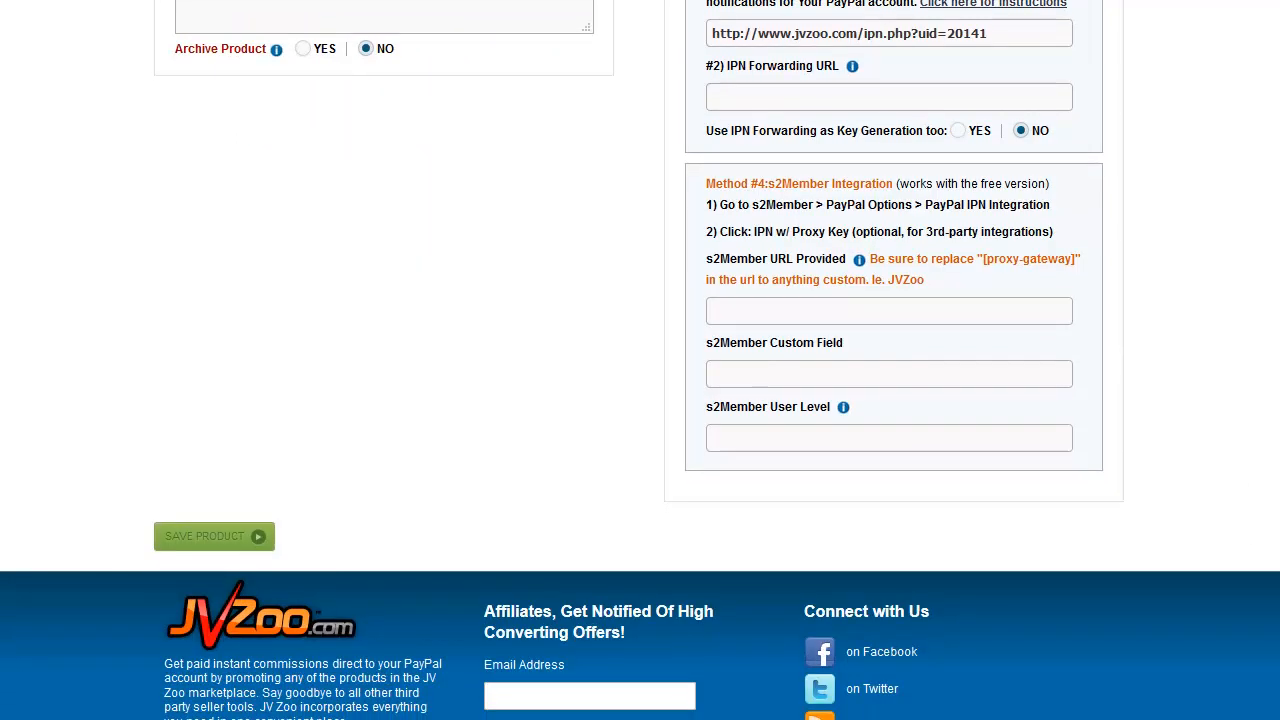
pyautogui.click(247, 550)
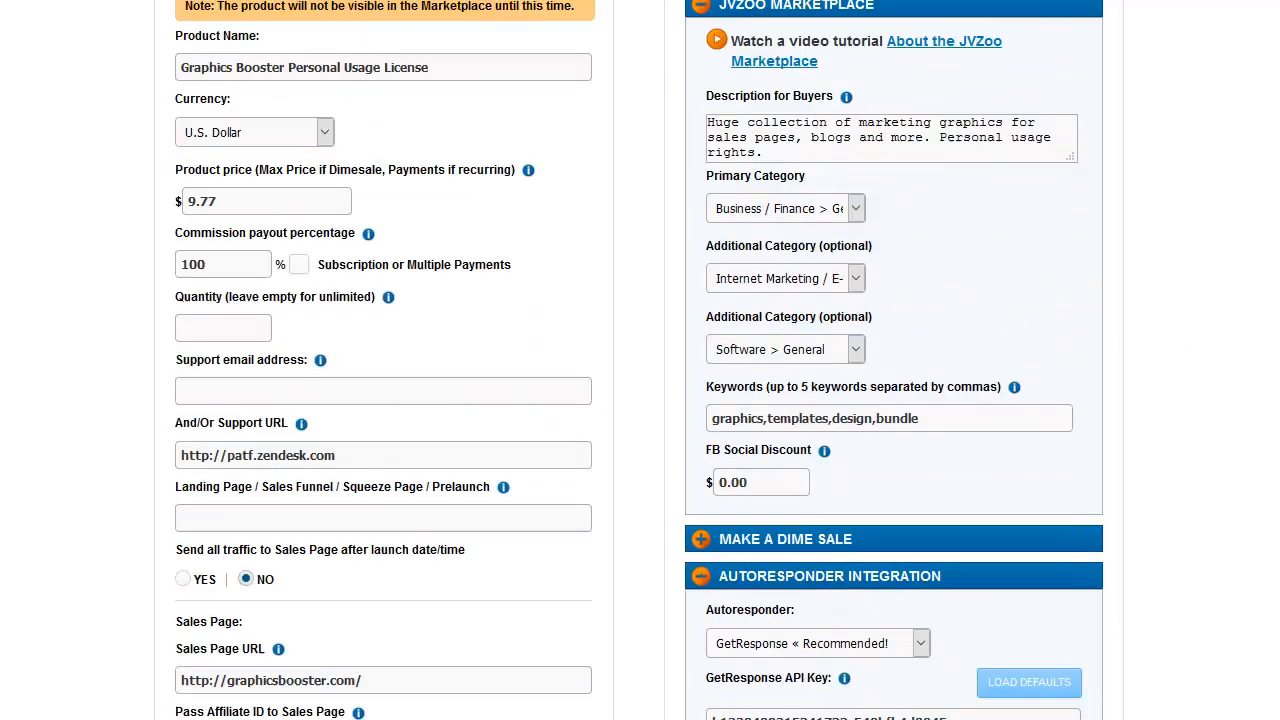